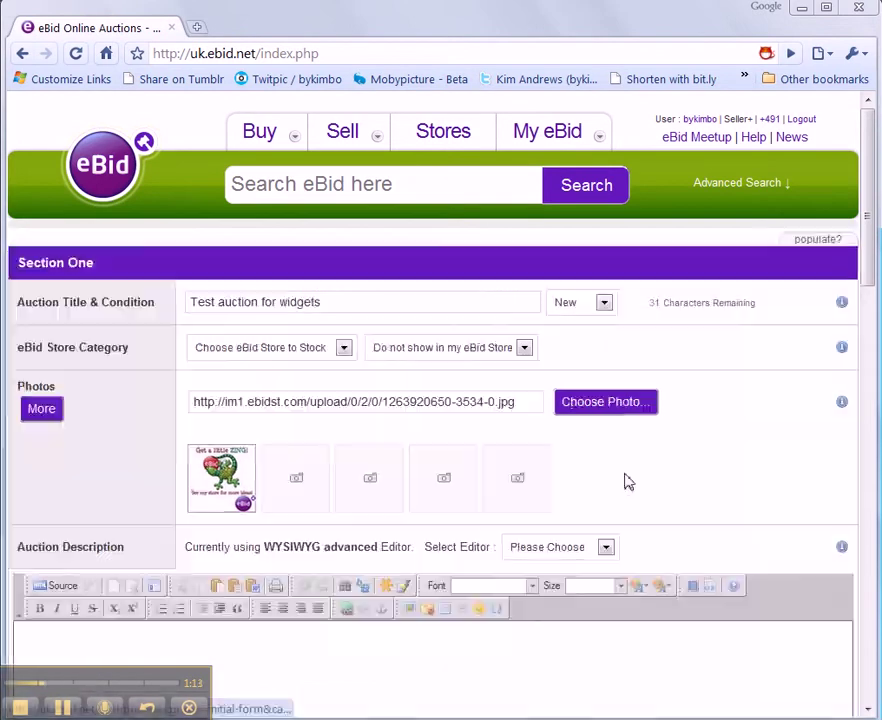
- Bring the auction description editor into view and place the cursor in it
scroll(626, 481, "down", 3)
left_click(595, 537)
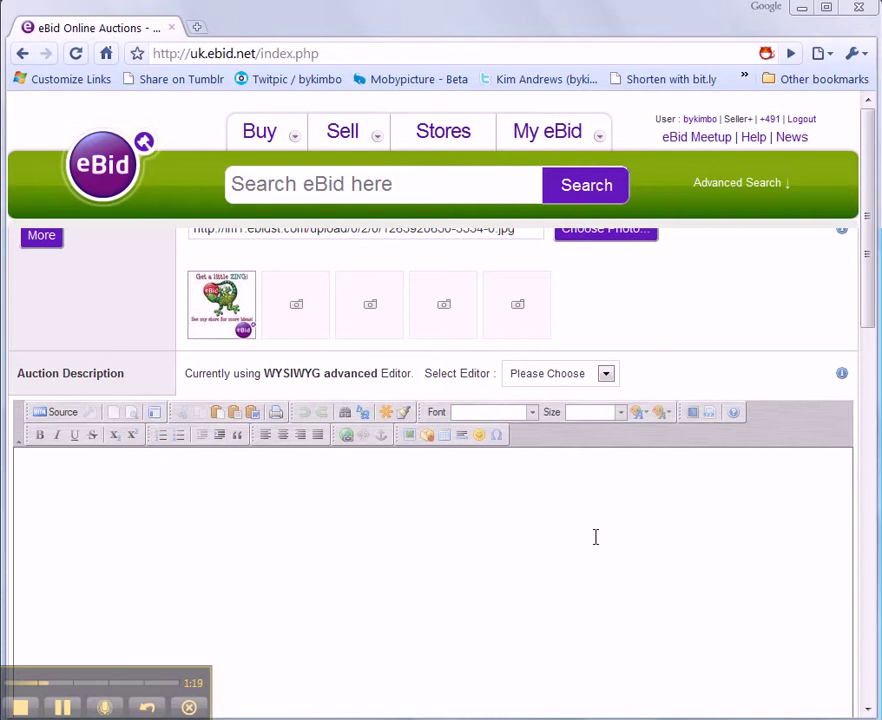
- Write the description 'Here is a lovely widget for sale.' and scroll down toward the SKU field
type("Here is a lovely ")
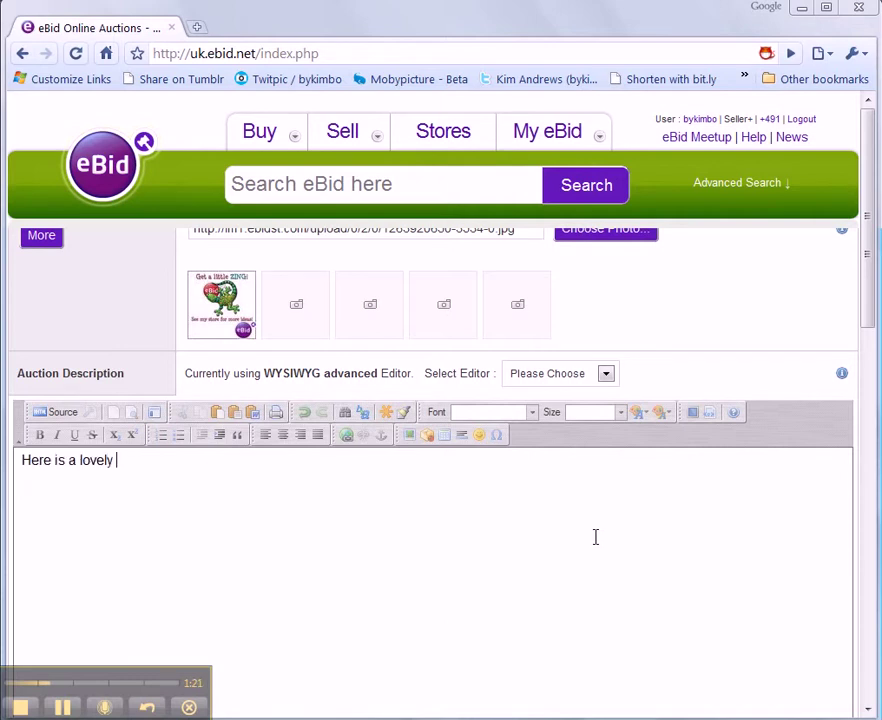
type("widget for sal")
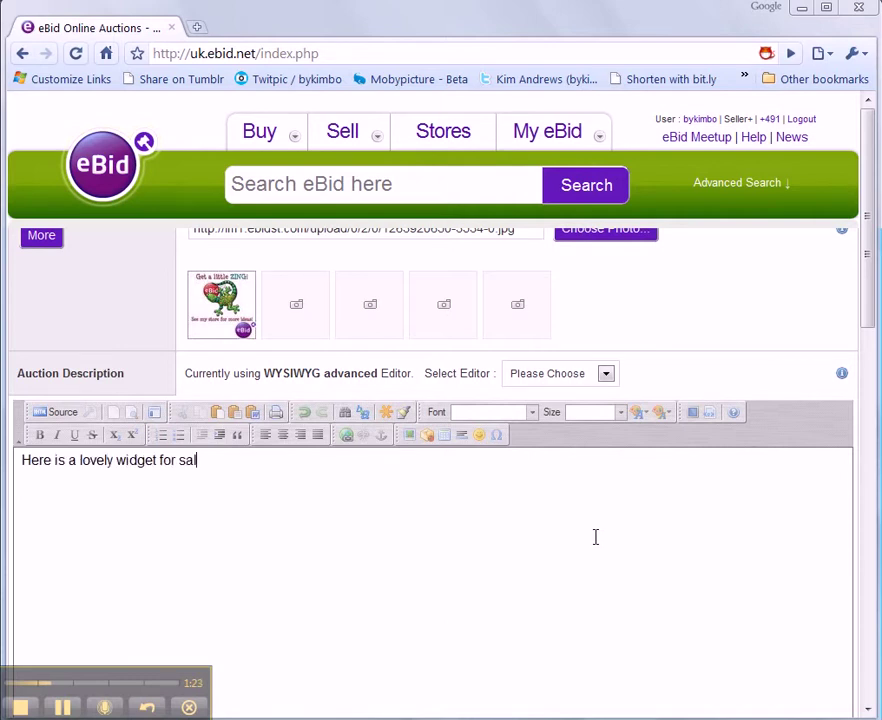
type("e.")
left_click_drag(873, 340, 866, 358)
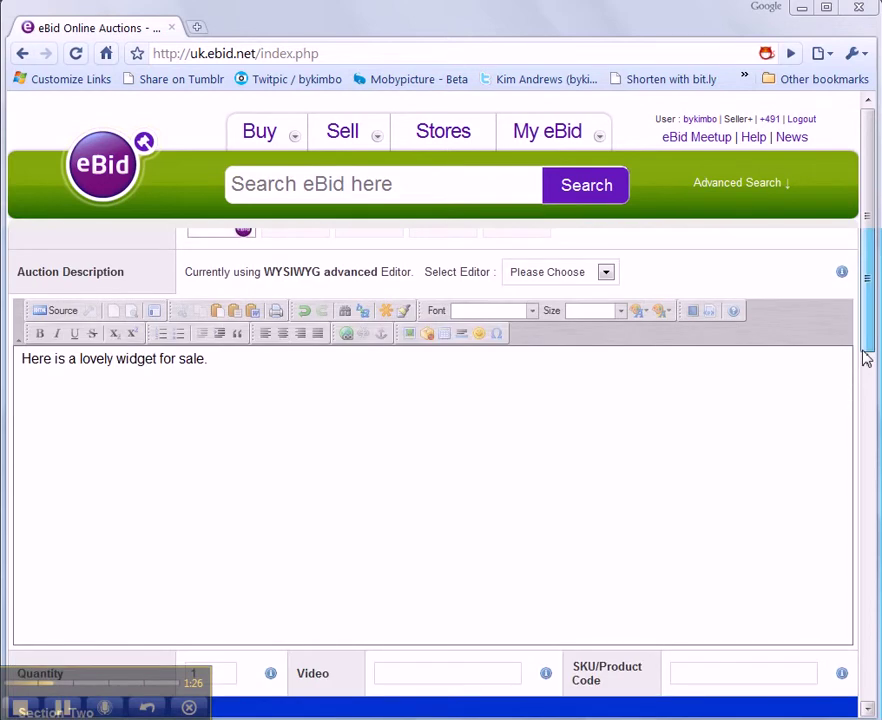
- Set SKU to 'product code 1', domestic shipping £1.00 Royal Mail 1st Class Standard, and no international shipping
type("pro")
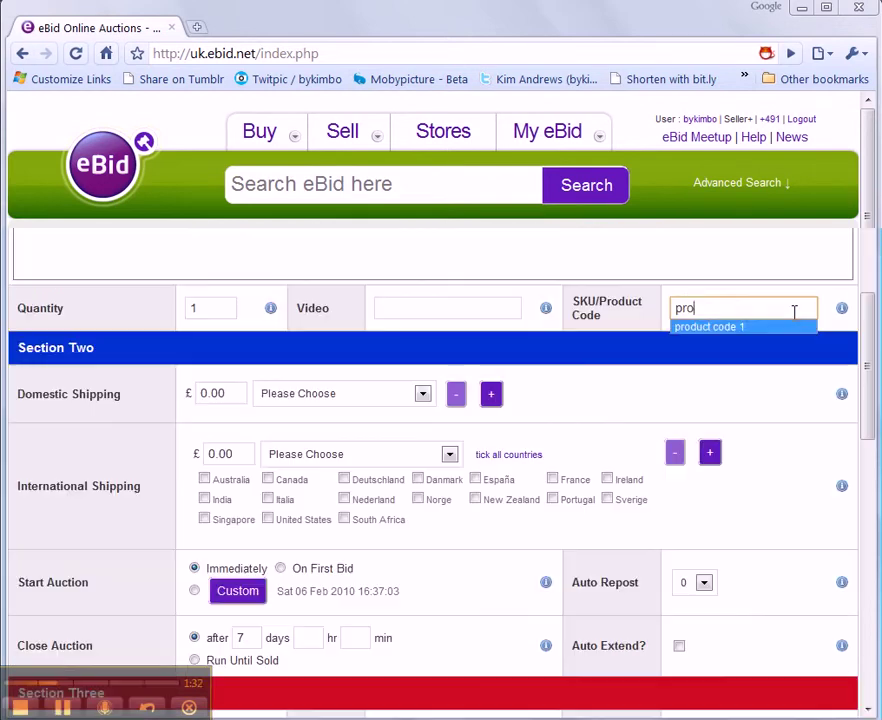
left_click(730, 327)
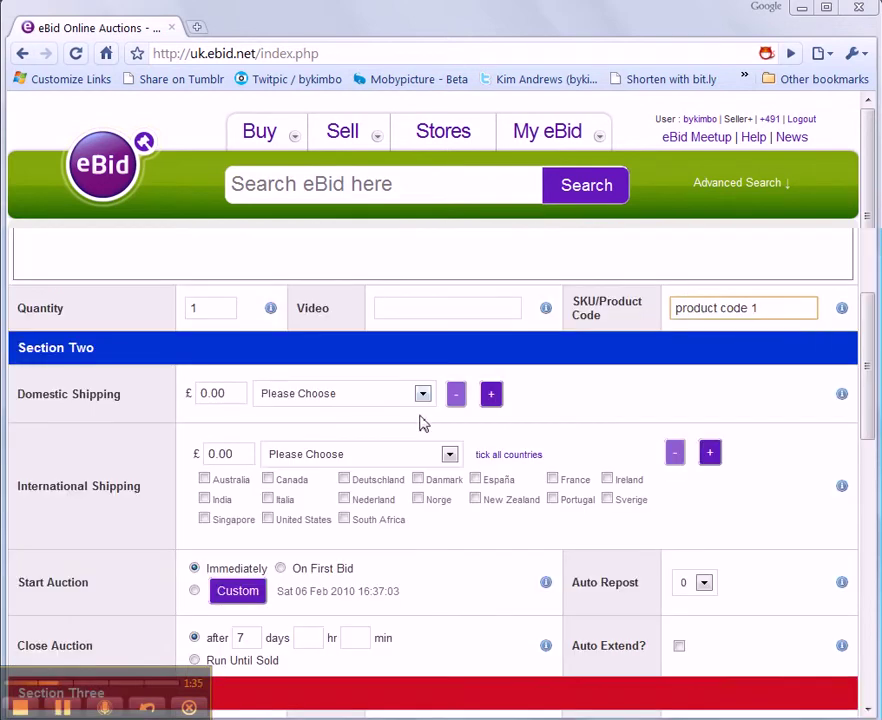
double_click(235, 397)
type("1.00")
key("Tab")
key("Down")
key("Down")
key("Down")
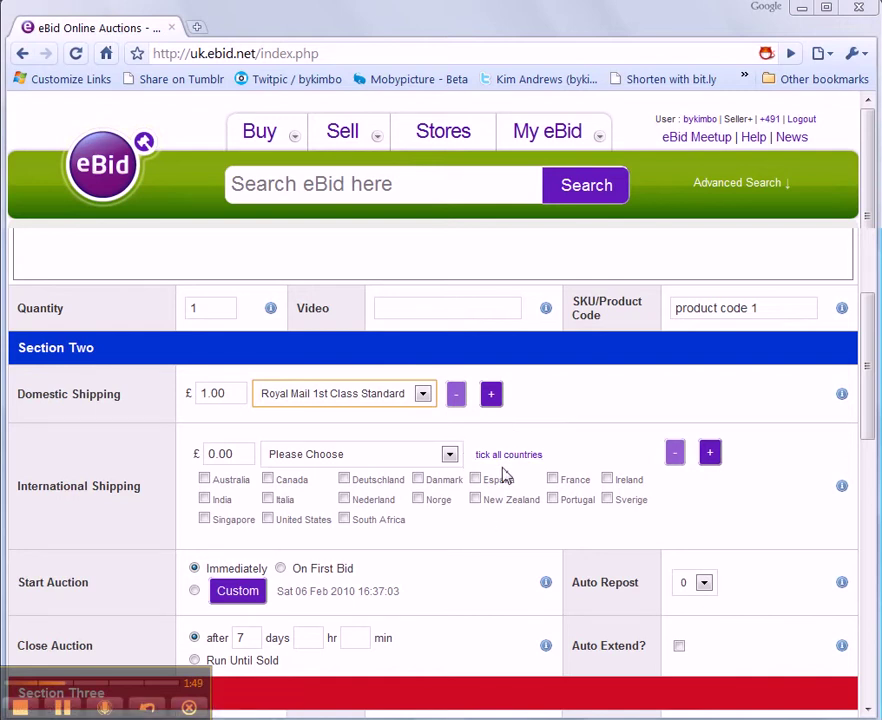
left_click(449, 455)
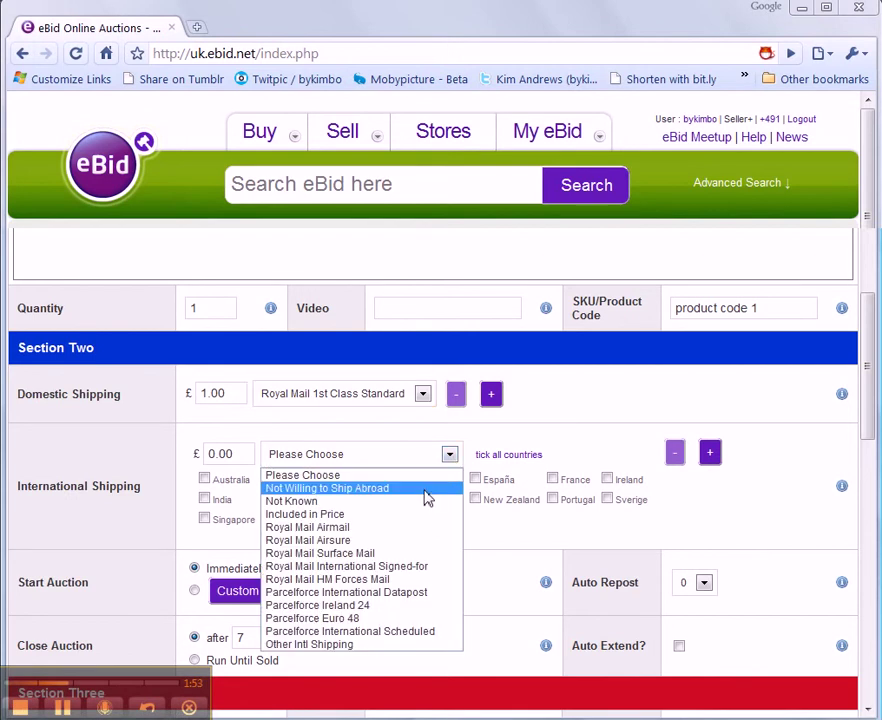
left_click(425, 490)
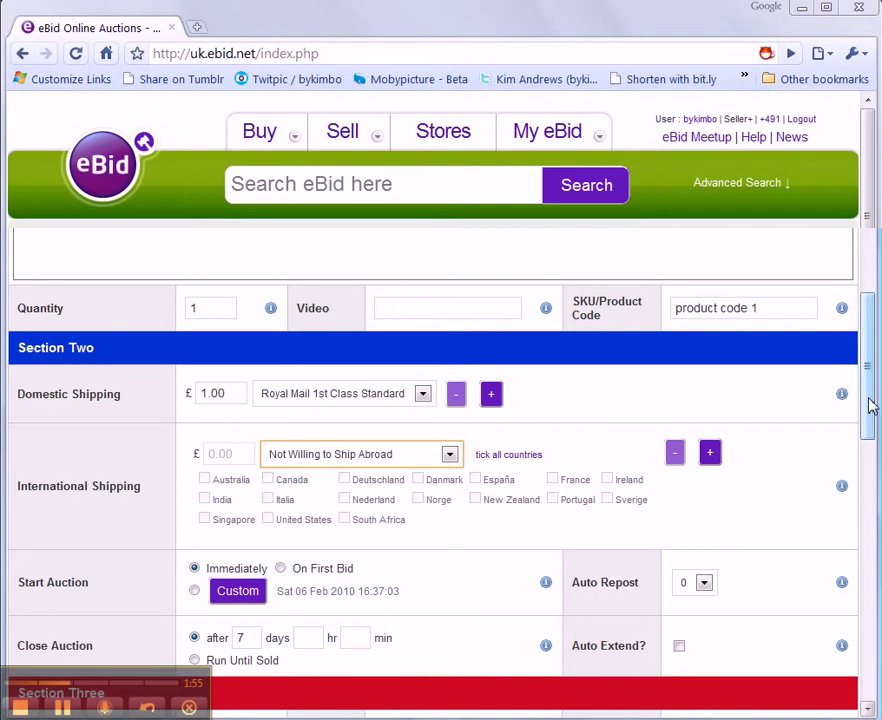
- Shorten the auction length so it closes after 5 days instead of 7
left_click_drag(870, 405, 870, 455)
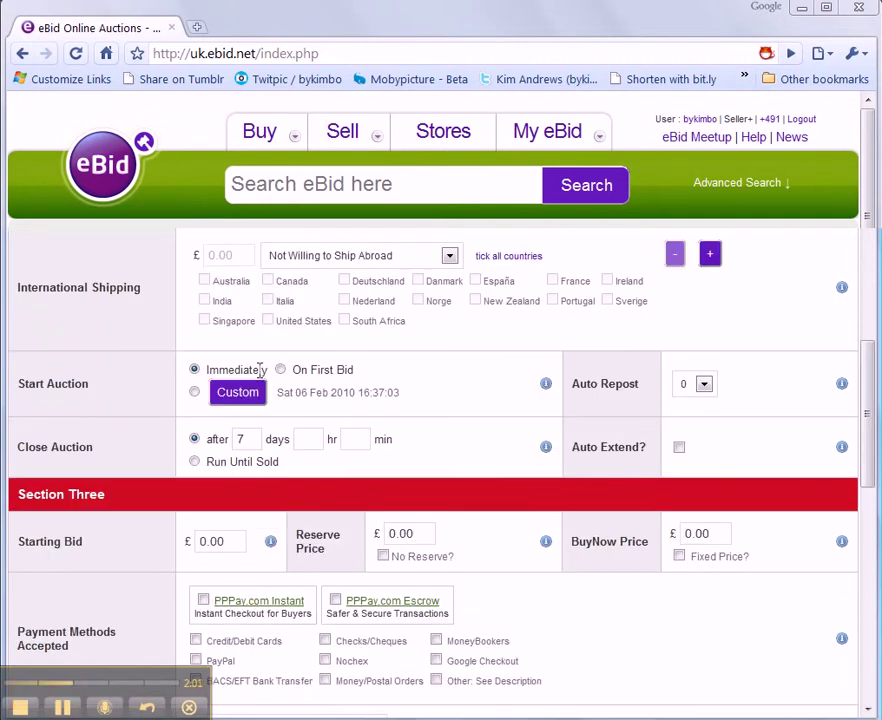
double_click(247, 435)
type("5")
left_click(453, 437)
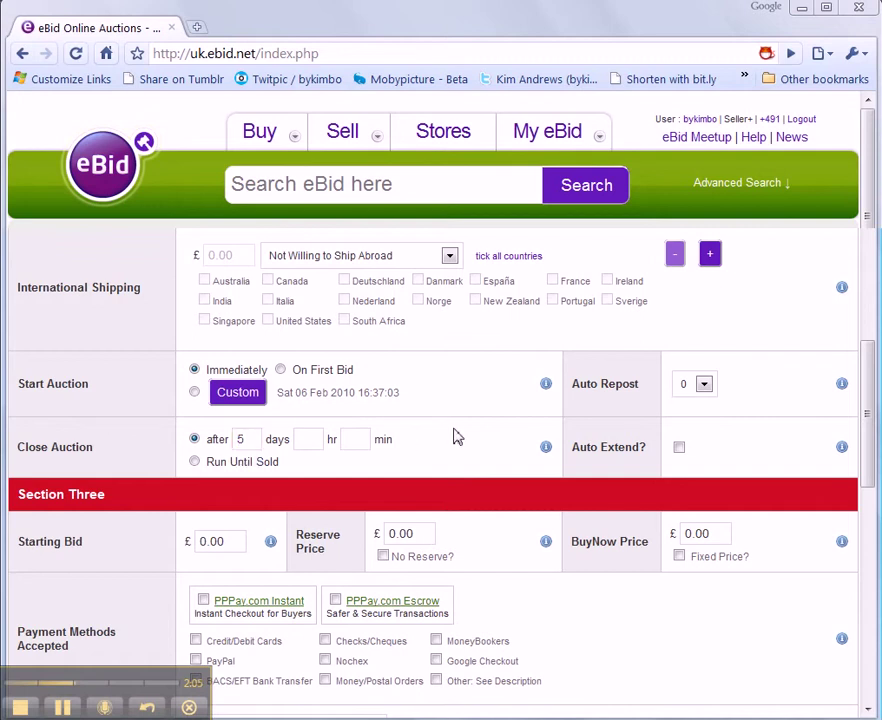
- Set Auto Repost to 3 times
left_click(704, 386)
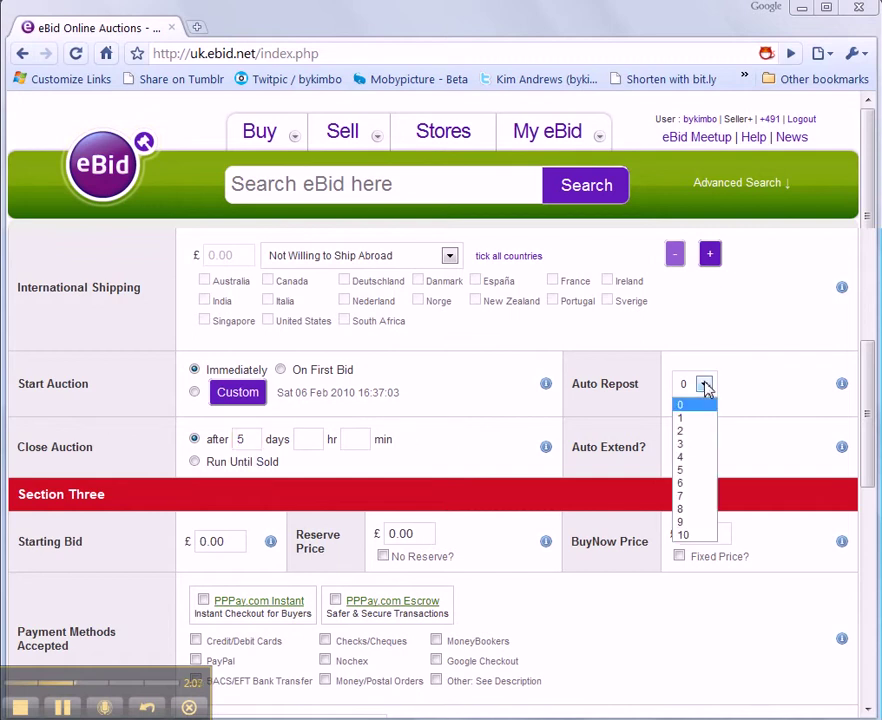
left_click(688, 445)
left_click(750, 431)
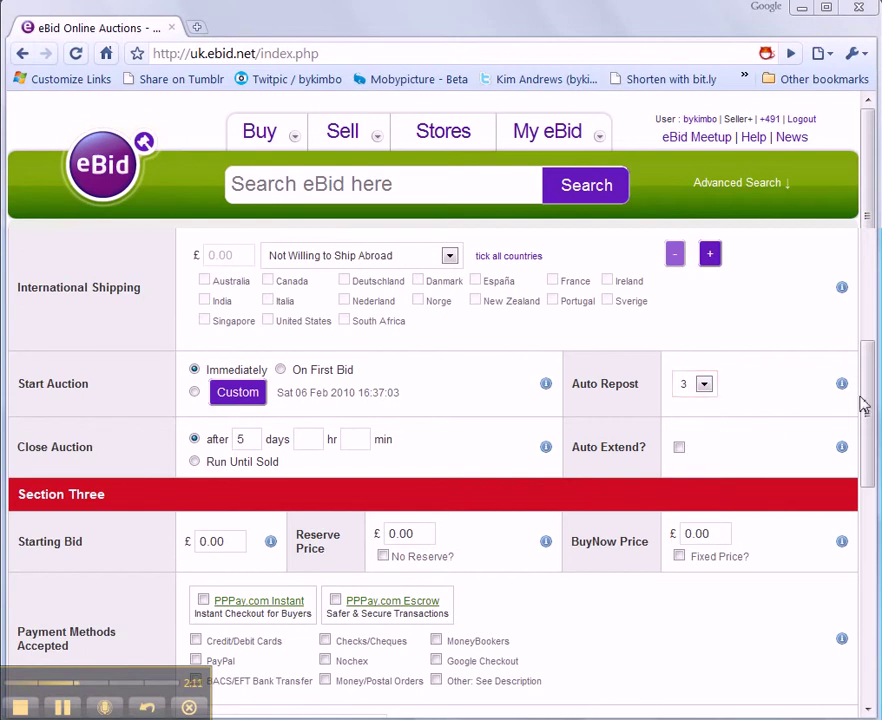
- Set the starting bid to £1.00 with No Reserve
left_click_drag(867, 403, 868, 449)
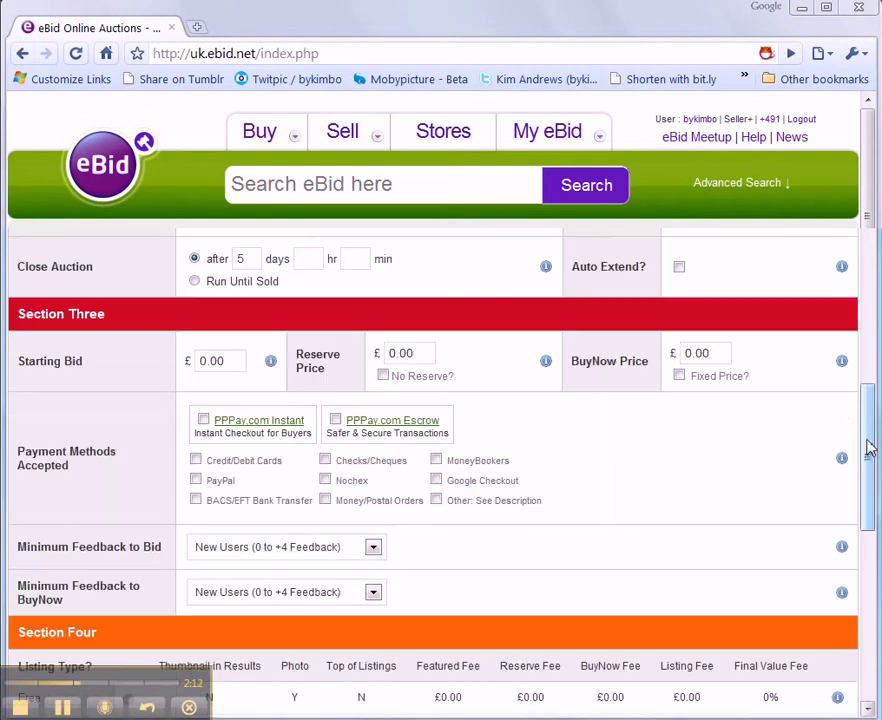
left_click(231, 360)
double_click(229, 360)
type("1.00")
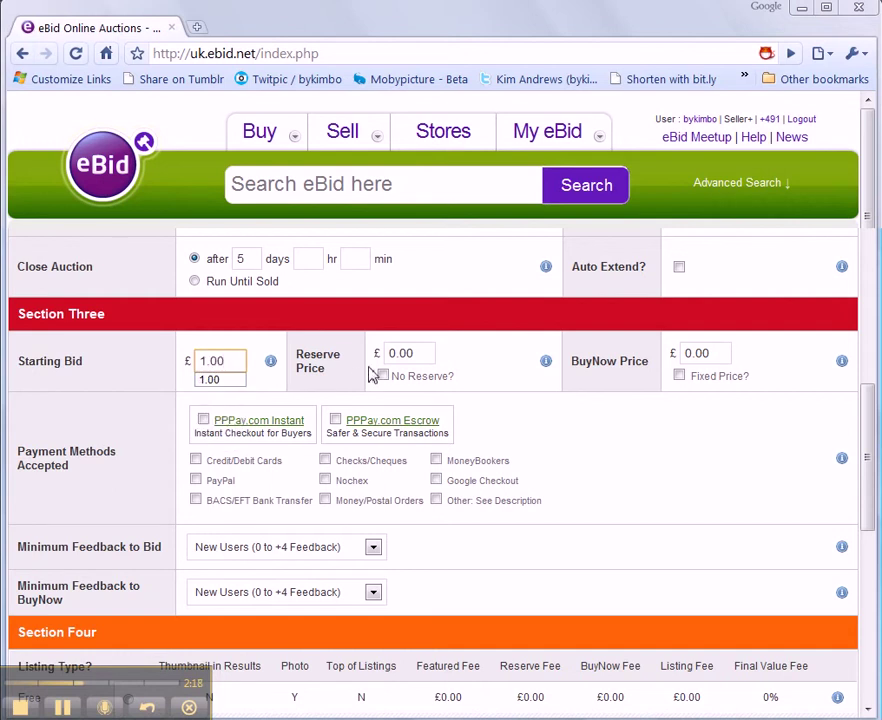
left_click(384, 376)
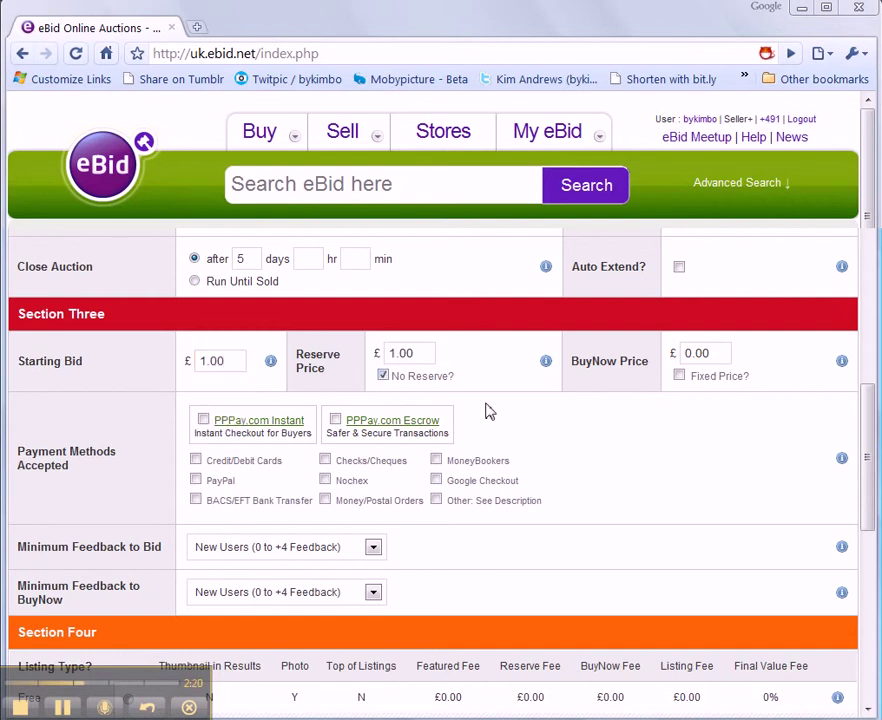
- Set the BuyNow price to £5.00
left_click(724, 352)
double_click(721, 352)
type("5.00")
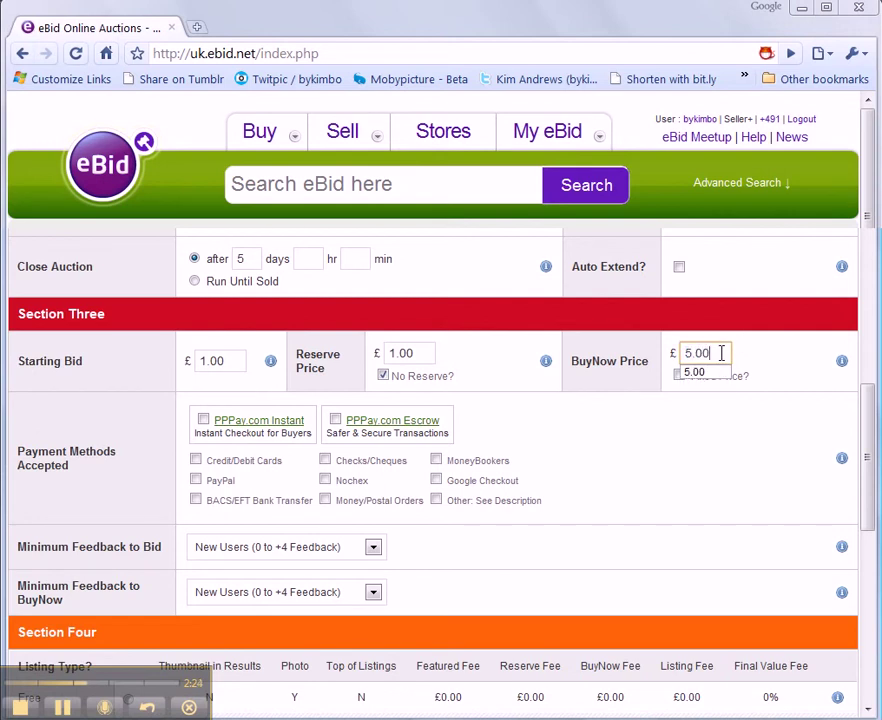
left_click(687, 458)
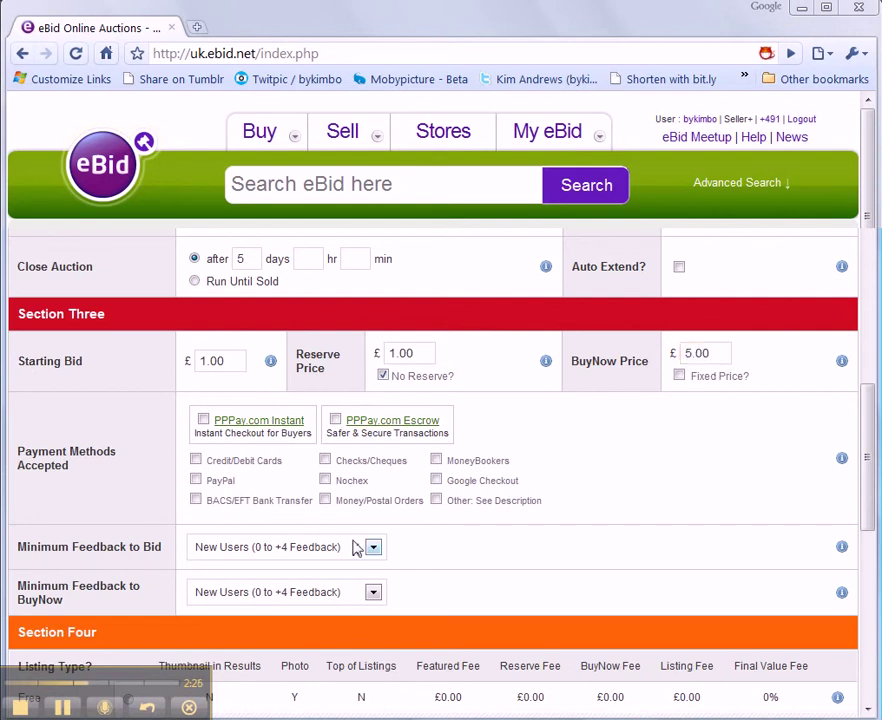
- Accept PayPal, Money/Postal Orders and Google Checkout as payment methods
left_click(197, 481)
left_click(325, 500)
left_click(436, 481)
left_click_drag(869, 421, 867, 500)
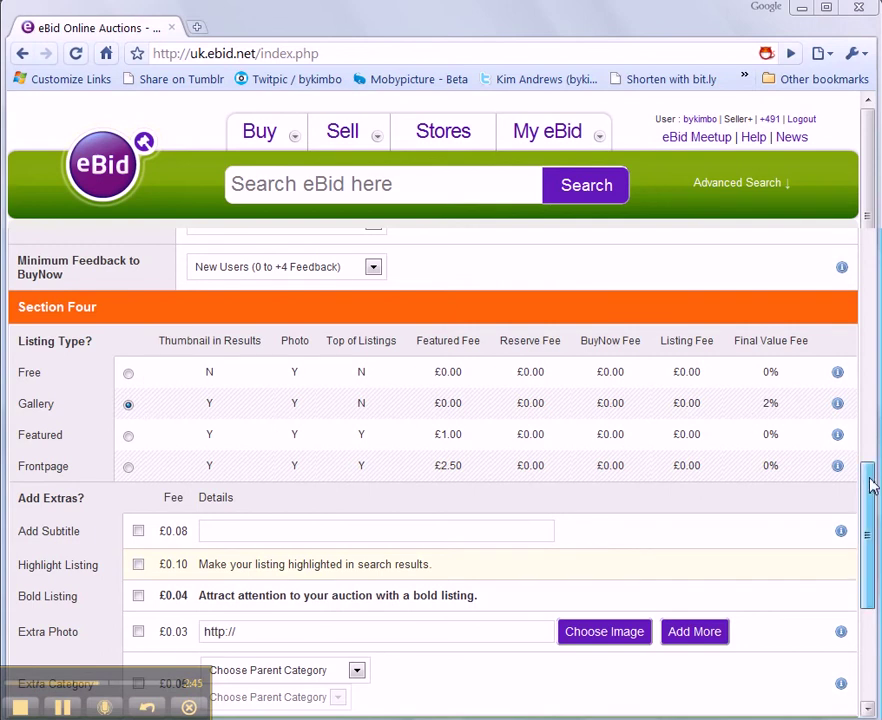
left_click_drag(870, 485, 868, 528)
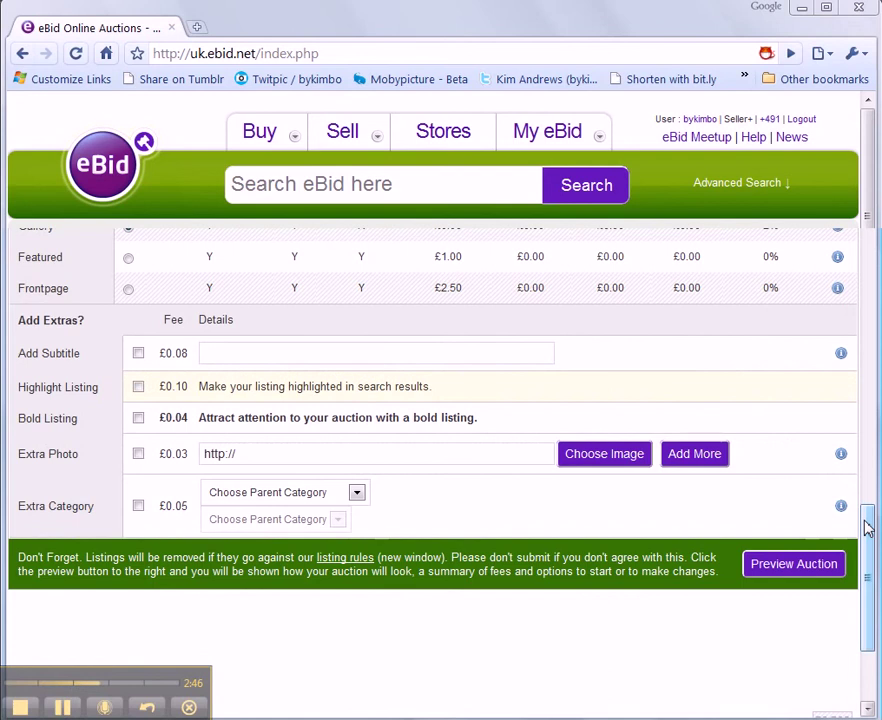
- Preview the widget listing, review its fees and details, and begin the auction
left_click(800, 567)
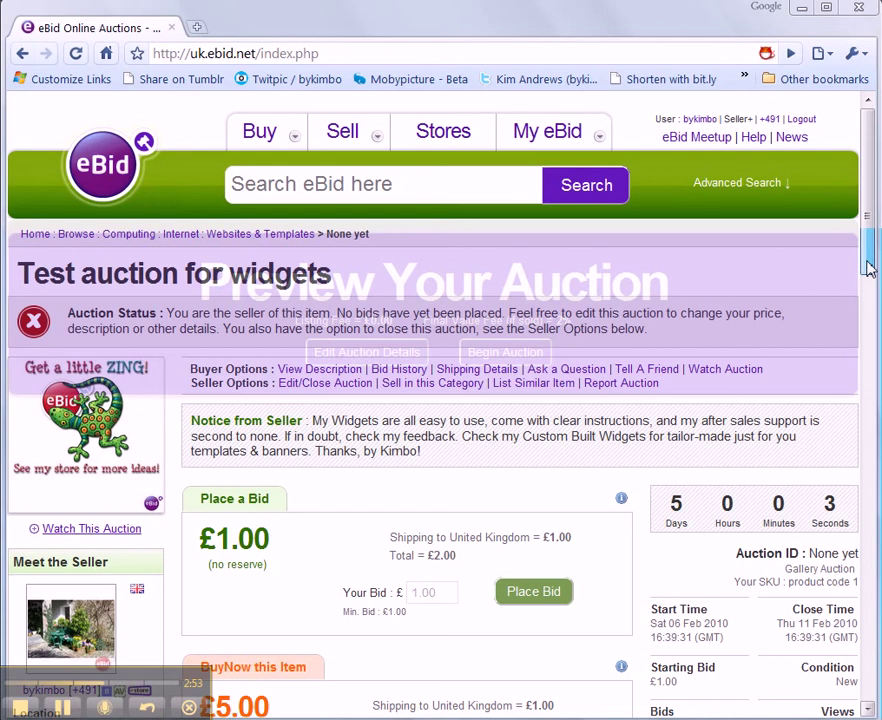
left_click_drag(865, 318, 852, 413)
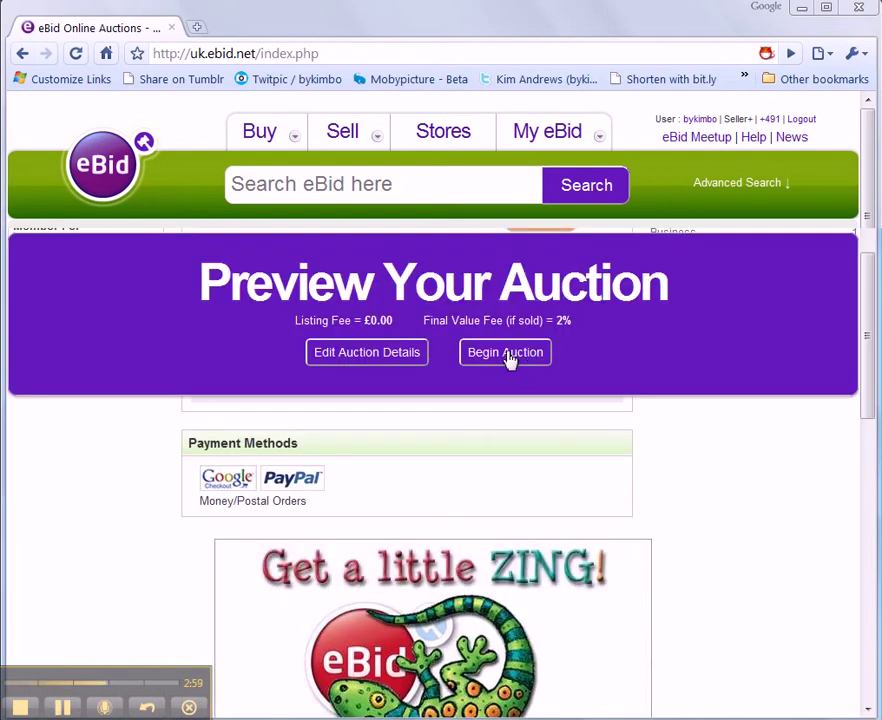
left_click(507, 356)
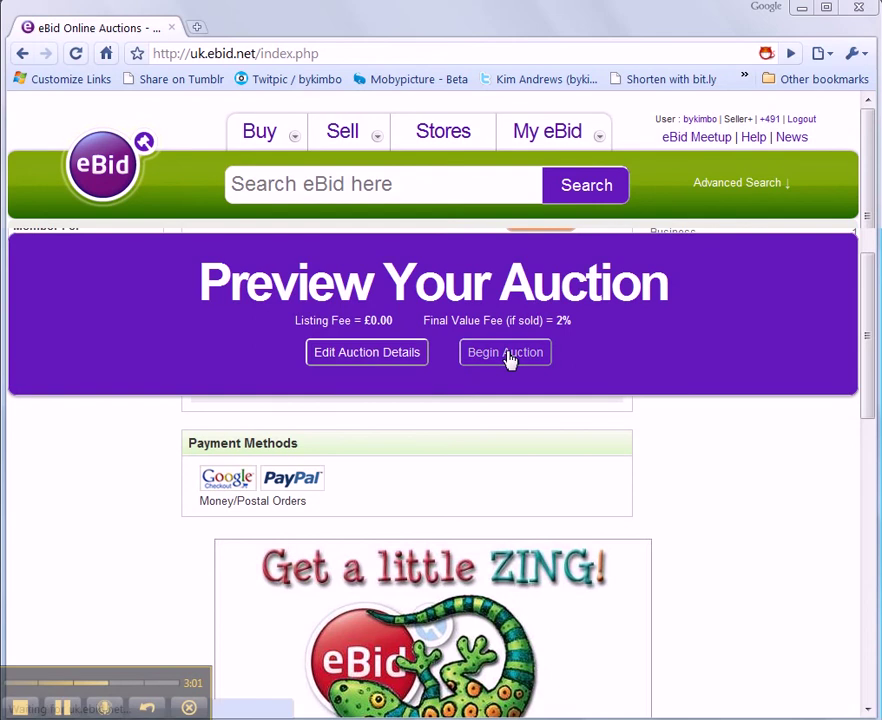